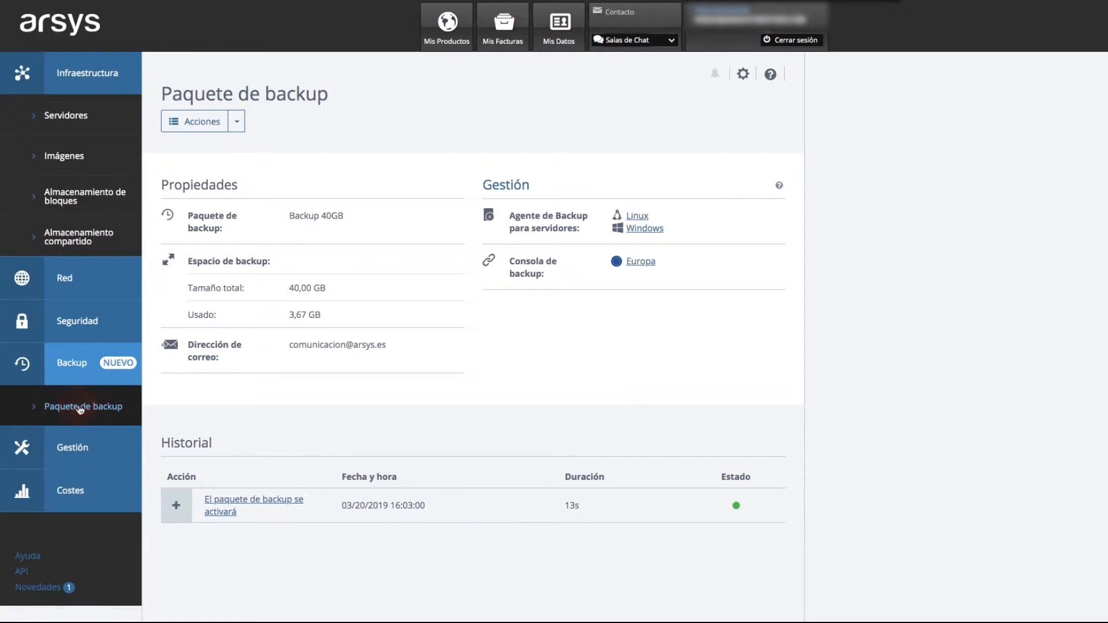
Open the Europa backup console and review its activities, the Cloud Storage backups and the device list
{"action": "left_click", "coordinate": [623, 266]}
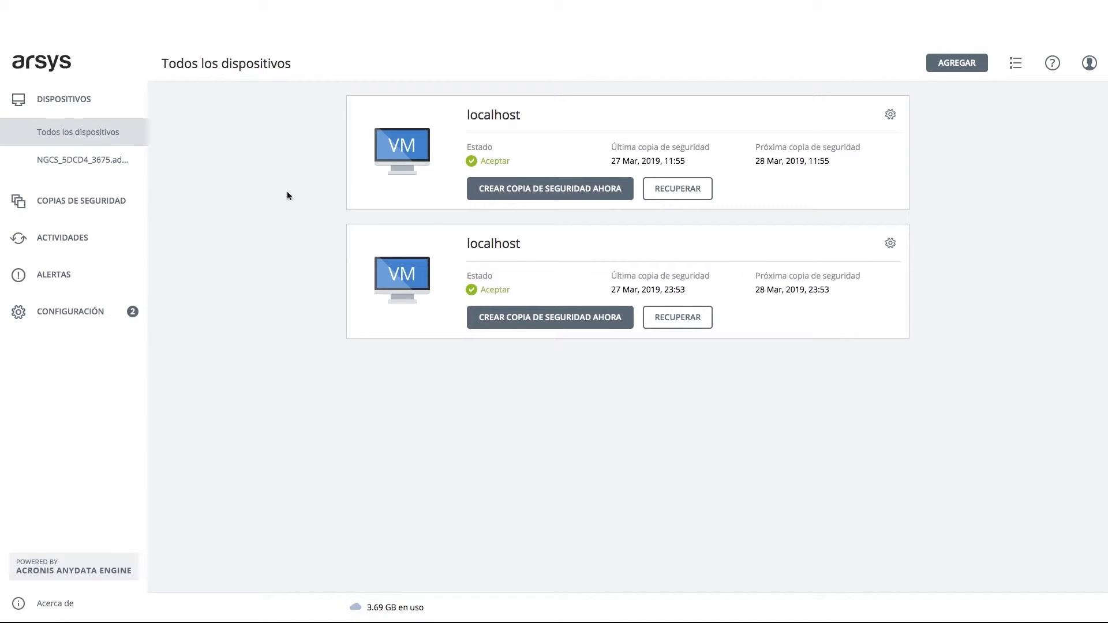
{"action": "left_click", "coordinate": [67, 239]}
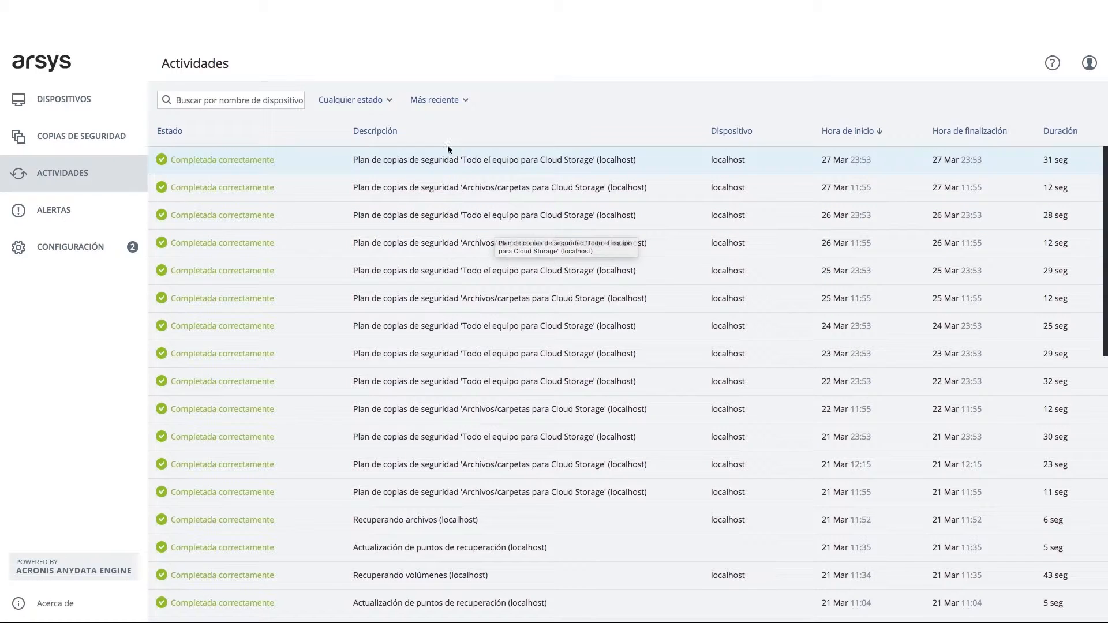
{"action": "left_click", "coordinate": [42, 136]}
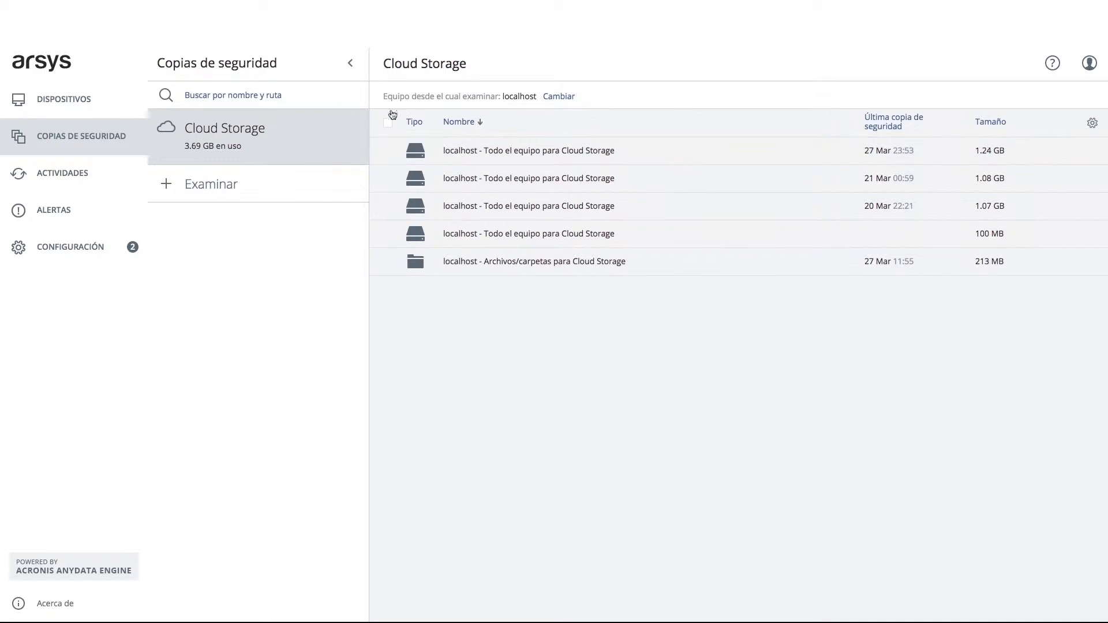
{"action": "left_click", "coordinate": [74, 104]}
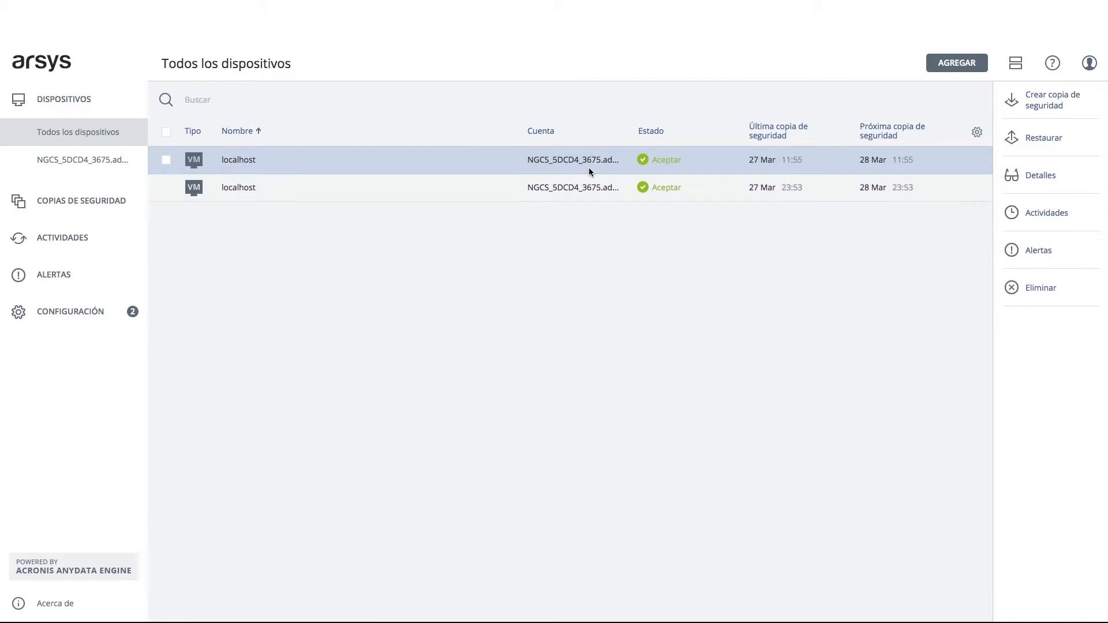
Open and close the restore pane of the second localhost in the device list, and switch the devices to card view
{"action": "left_click", "coordinate": [601, 189]}
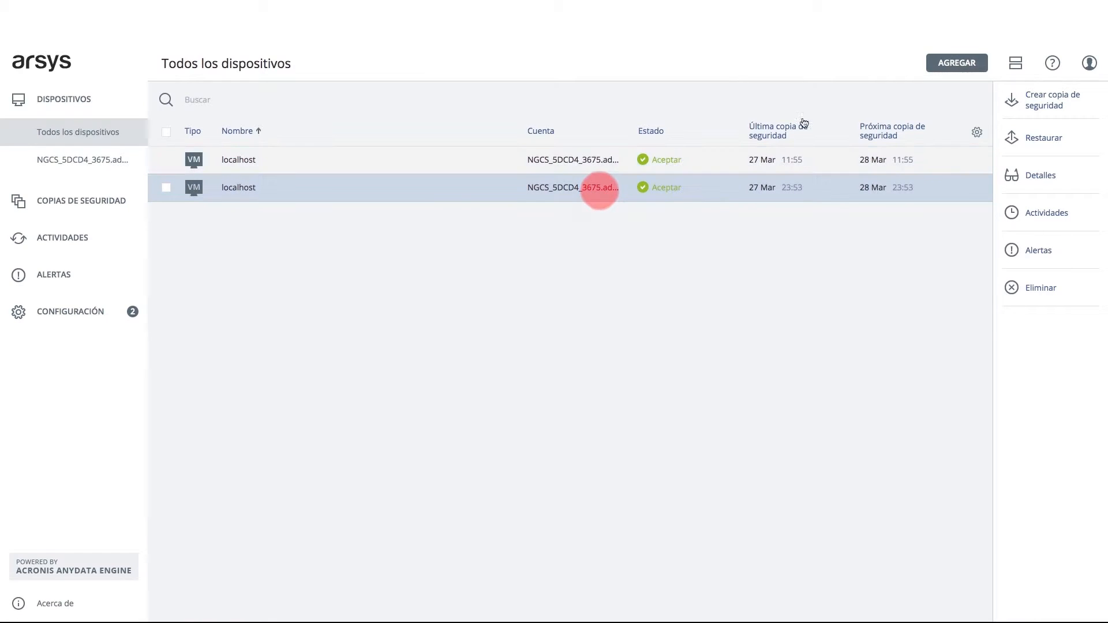
{"action": "left_click", "coordinate": [1017, 147]}
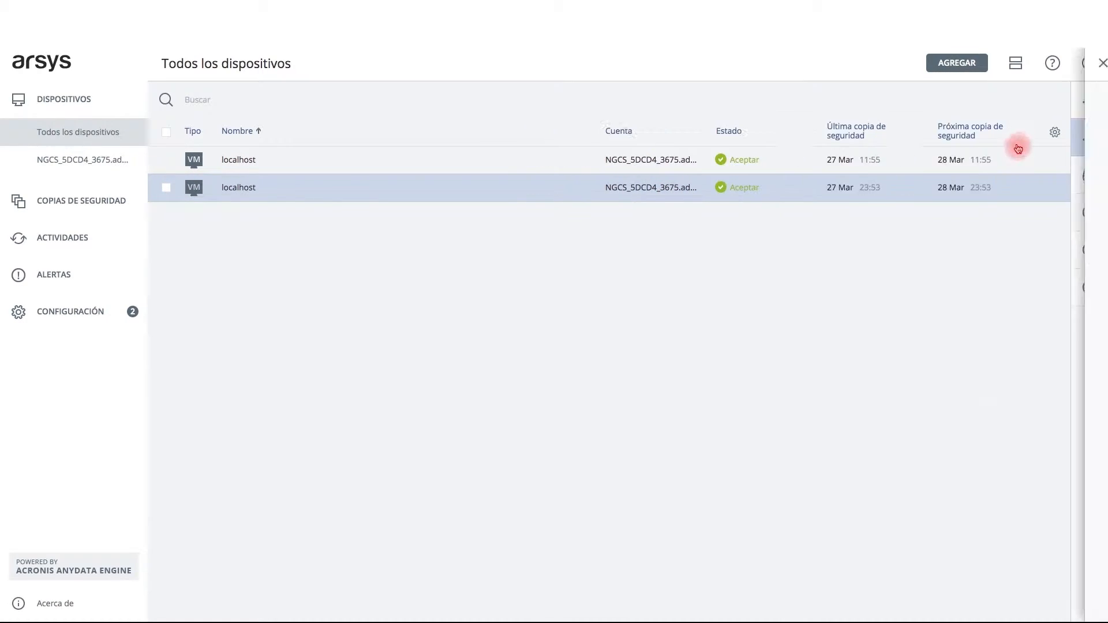
{"action": "left_click", "coordinate": [832, 63]}
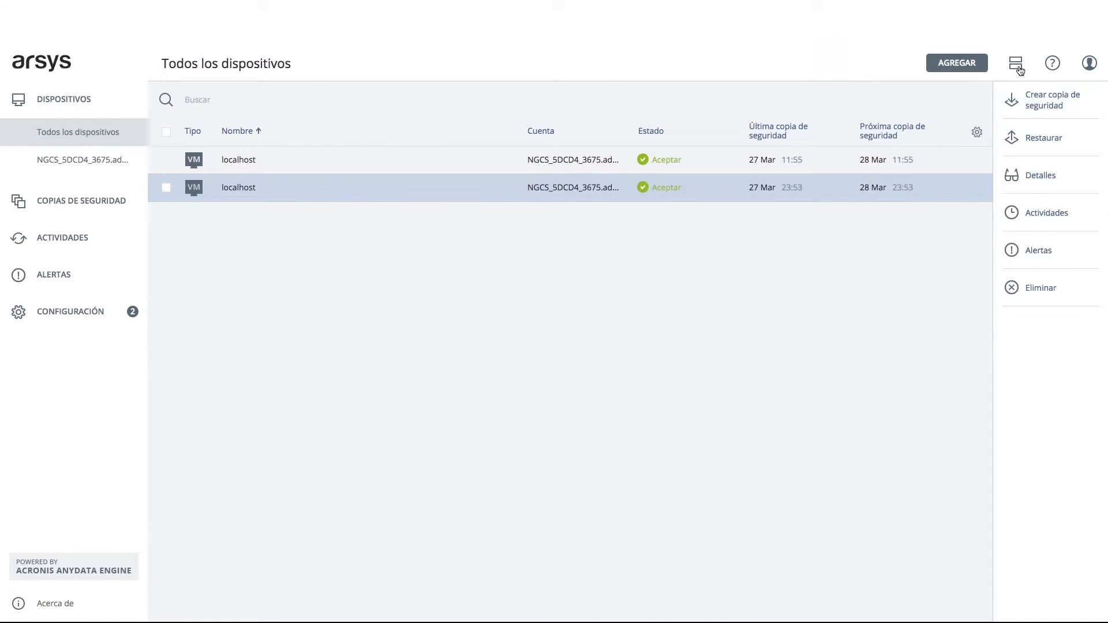
{"action": "left_click", "coordinate": [1018, 69]}
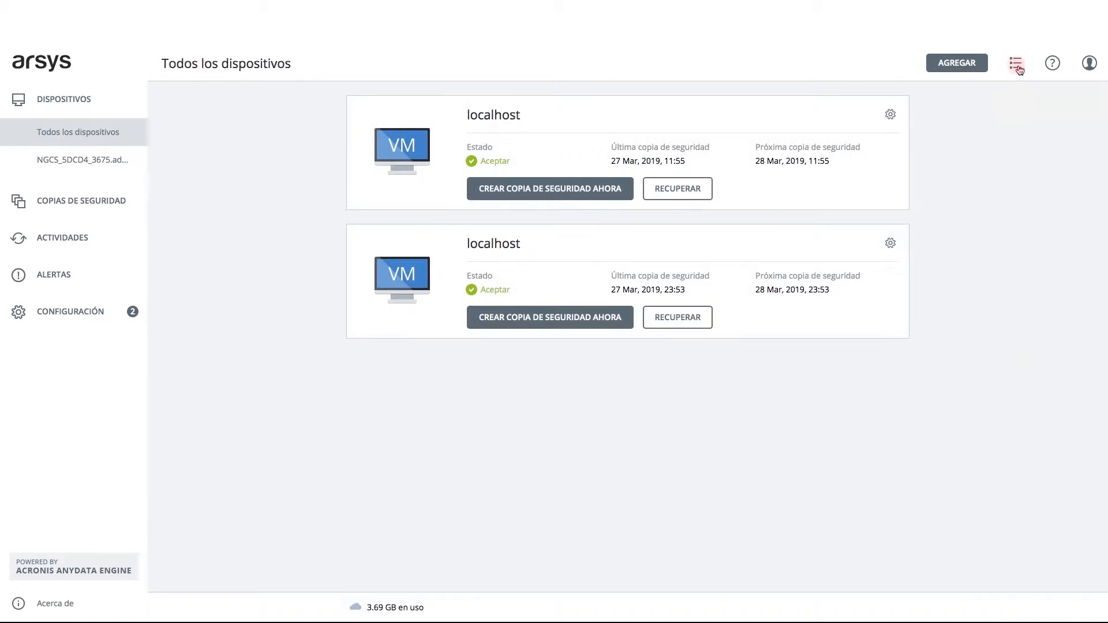
Open the restore pane of the first localhost from its device card and close it
{"action": "left_click", "coordinate": [892, 115]}
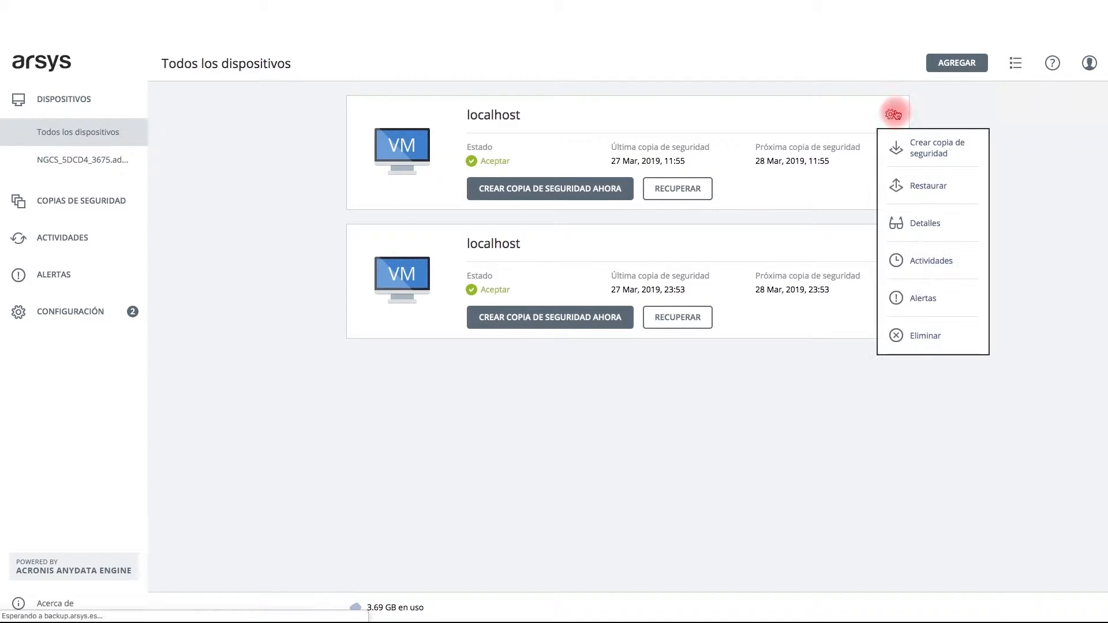
{"action": "left_click", "coordinate": [928, 192]}
{"action": "left_click", "coordinate": [607, 385]}
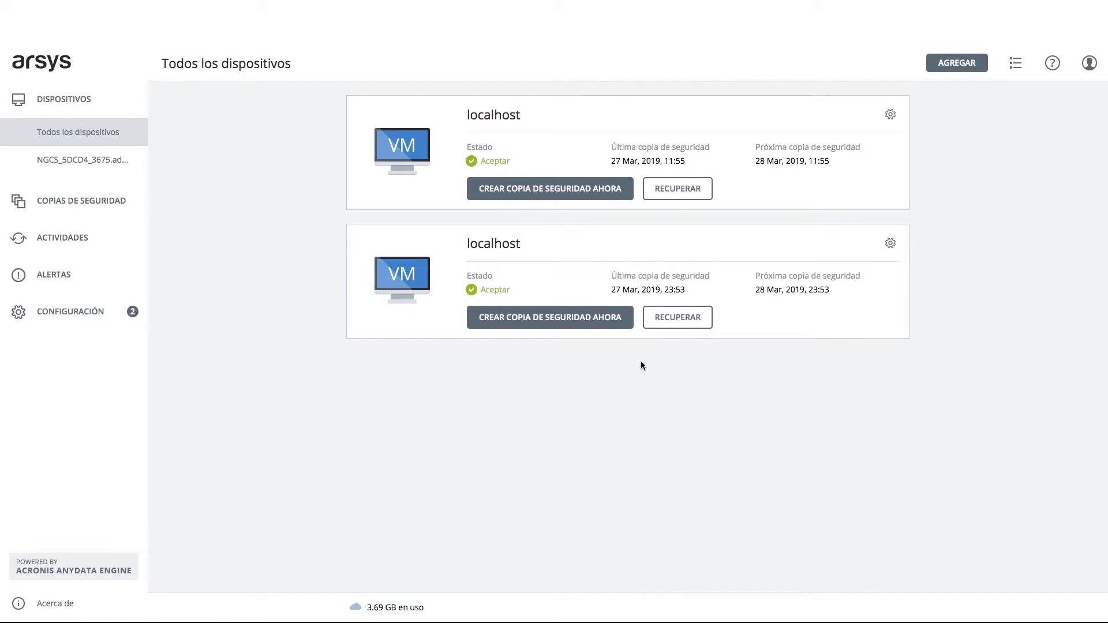
Set up a whole-machine recovery (Todo el equipo) of the second localhost from its "Ayer, 23:53" backup
{"action": "left_click", "coordinate": [892, 244]}
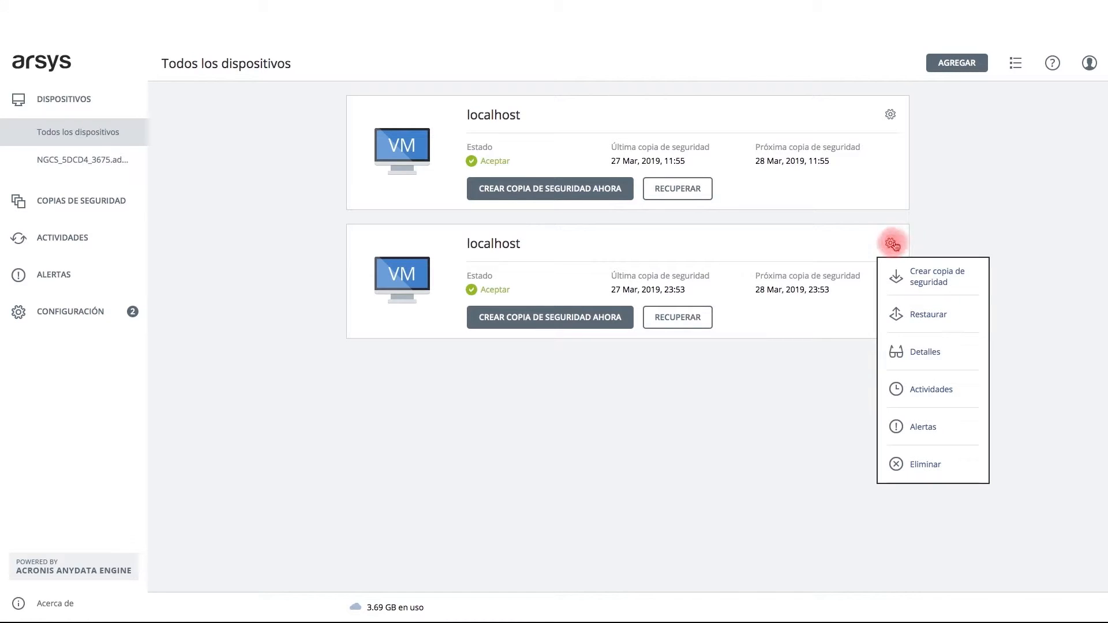
{"action": "left_click", "coordinate": [916, 317]}
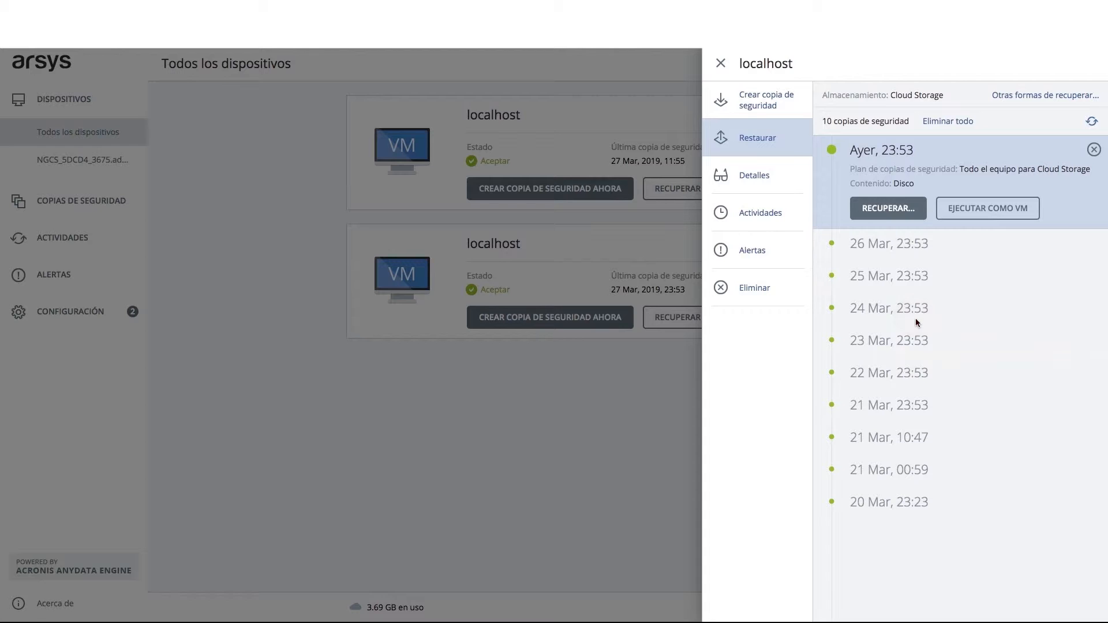
{"action": "left_click", "coordinate": [889, 217]}
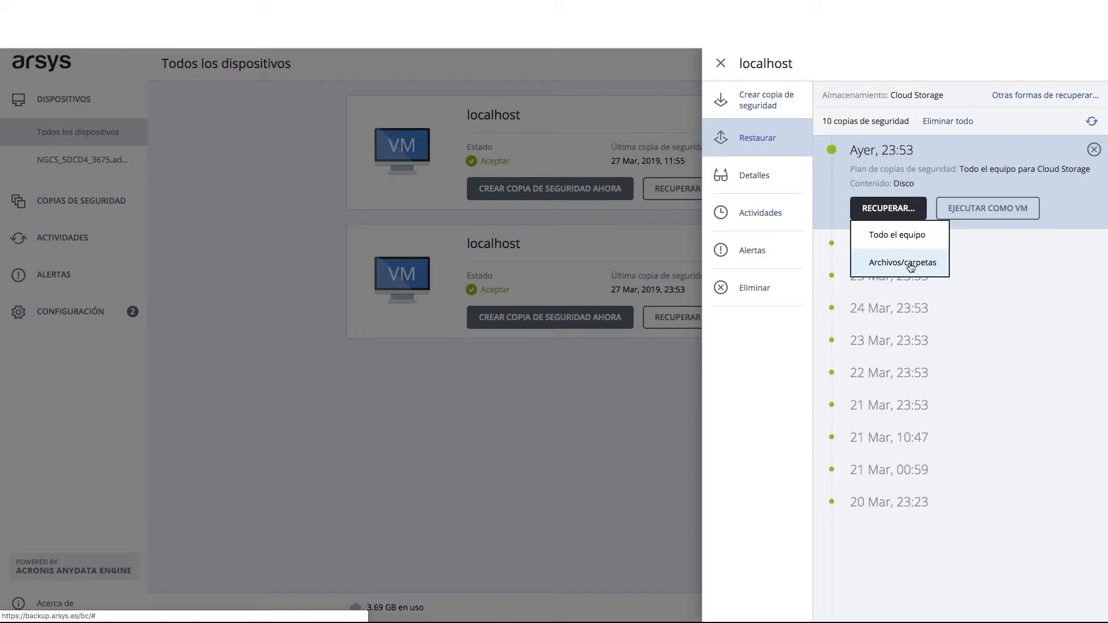
{"action": "left_click", "coordinate": [920, 237]}
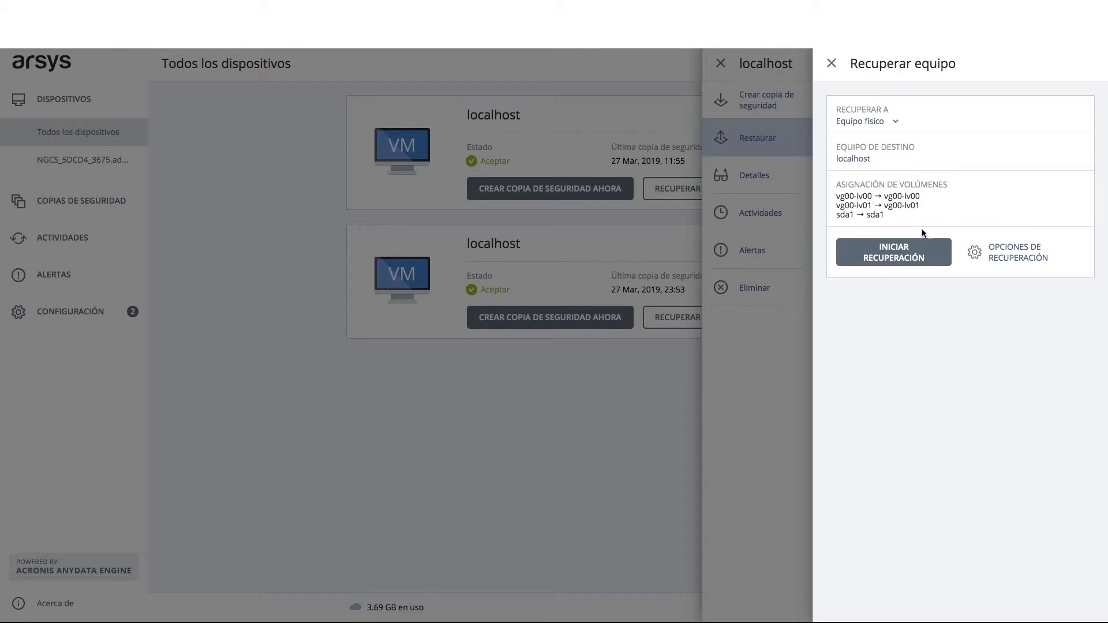
Review the recovery destination types and the machines available as recovery target
{"action": "left_click", "coordinate": [874, 121]}
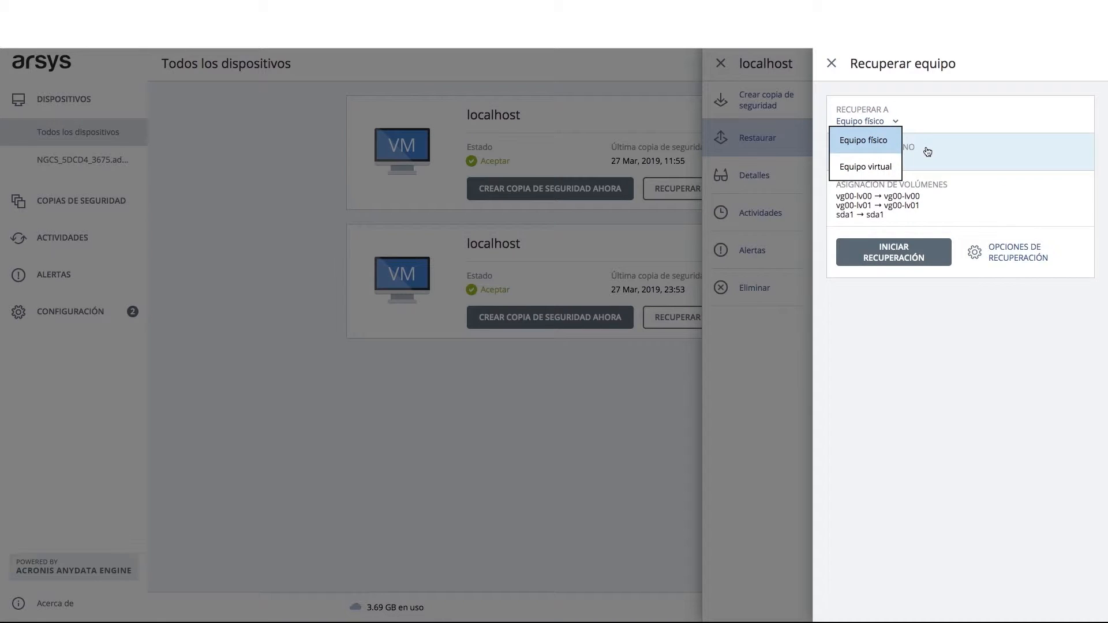
{"action": "left_click", "coordinate": [928, 151]}
{"action": "left_click", "coordinate": [926, 149]}
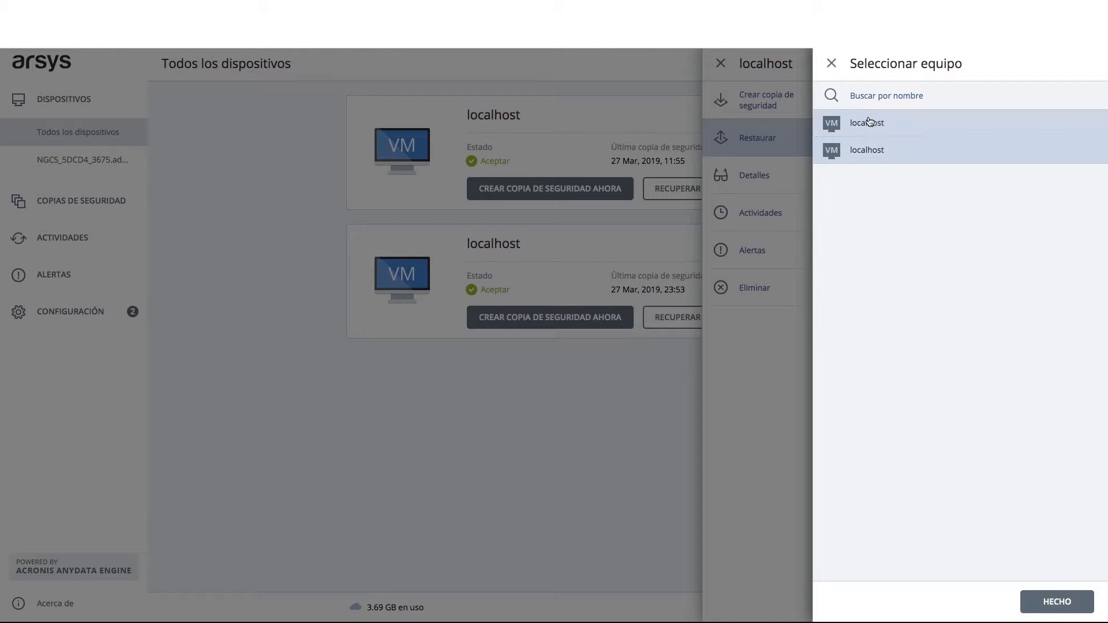
{"action": "left_click", "coordinate": [830, 64]}
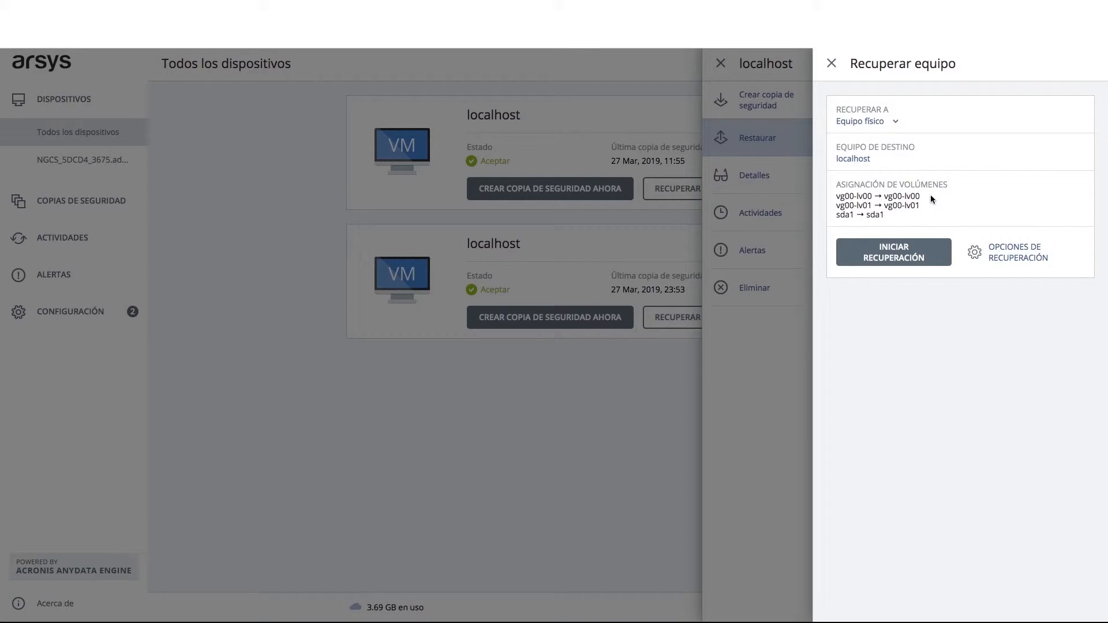
Examine the recovery options for error handling, Flashback, performance and backup validation, and close them
{"action": "left_click", "coordinate": [995, 254]}
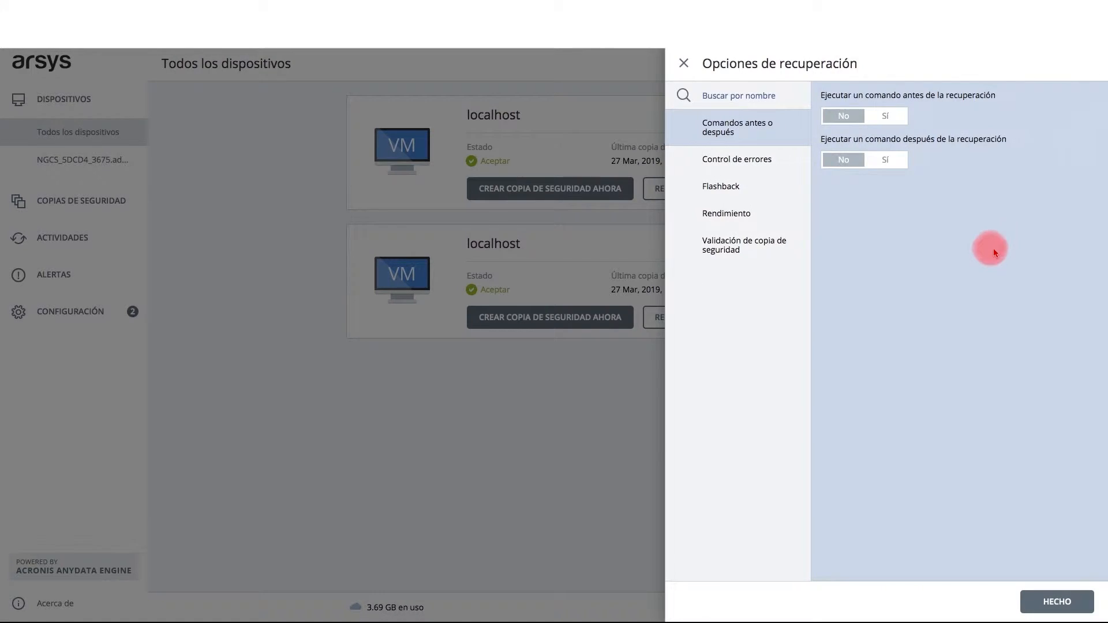
{"action": "left_click", "coordinate": [760, 162]}
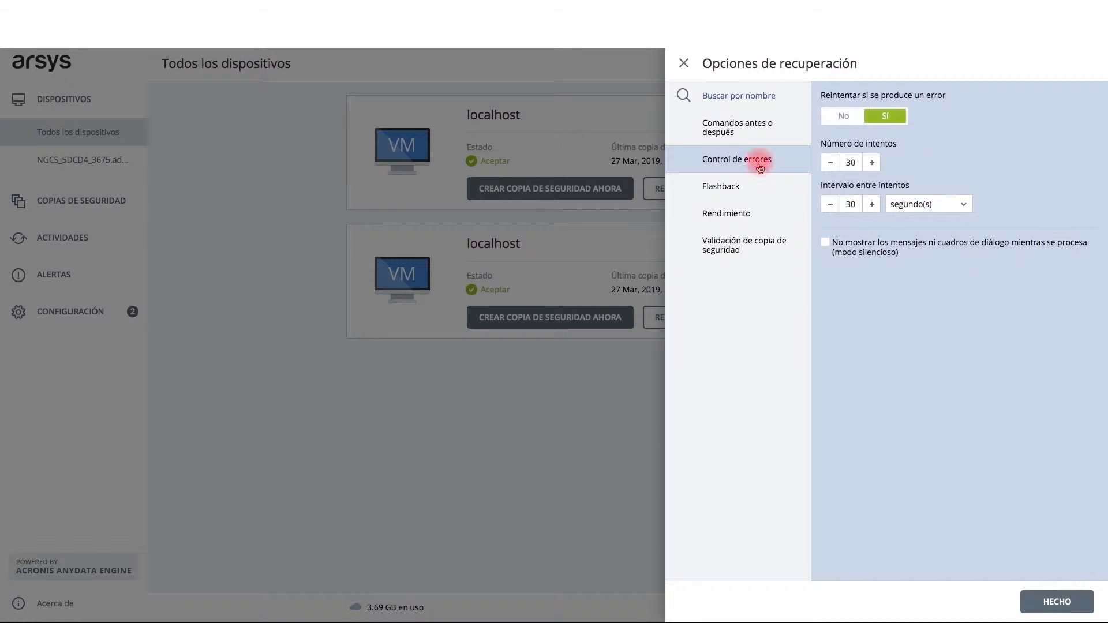
{"action": "left_click", "coordinate": [740, 192]}
{"action": "left_click", "coordinate": [744, 214]}
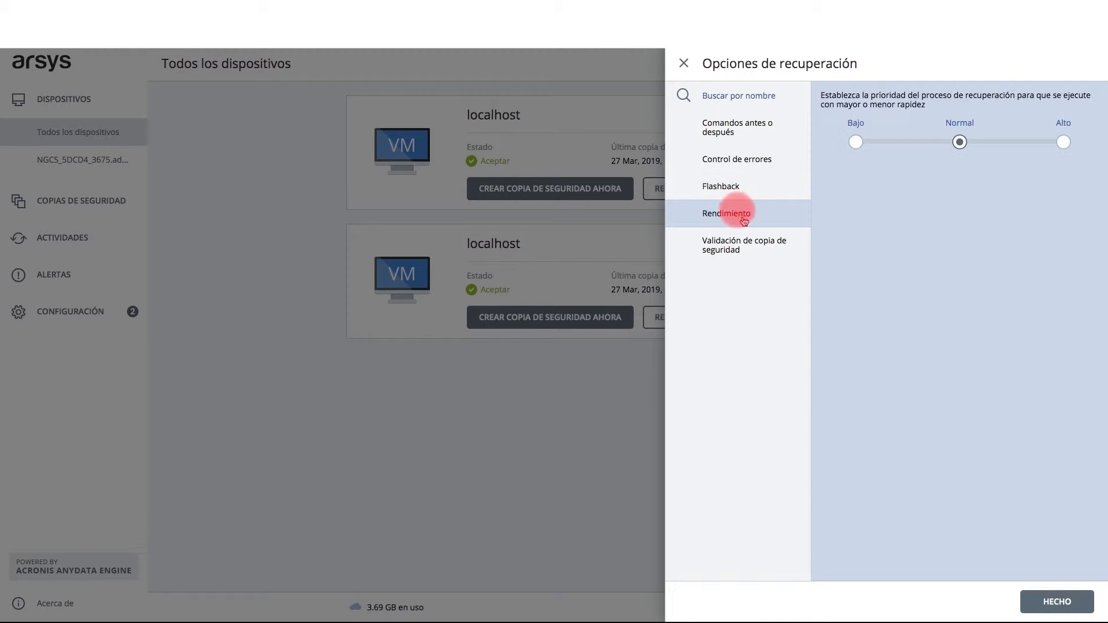
{"action": "left_click", "coordinate": [746, 245]}
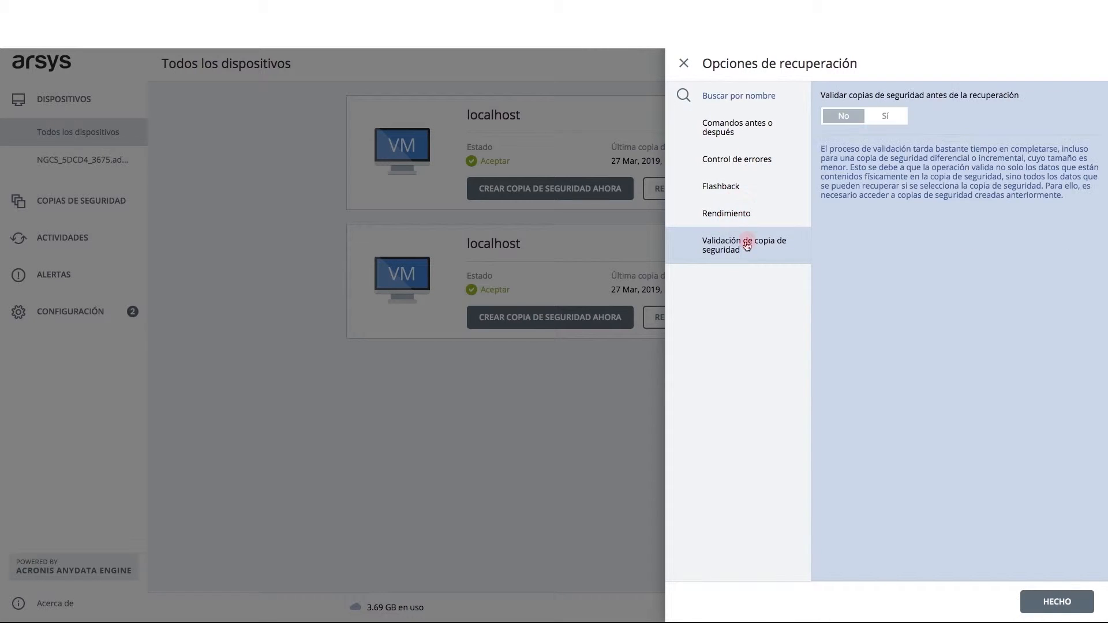
{"action": "left_click", "coordinate": [684, 63]}
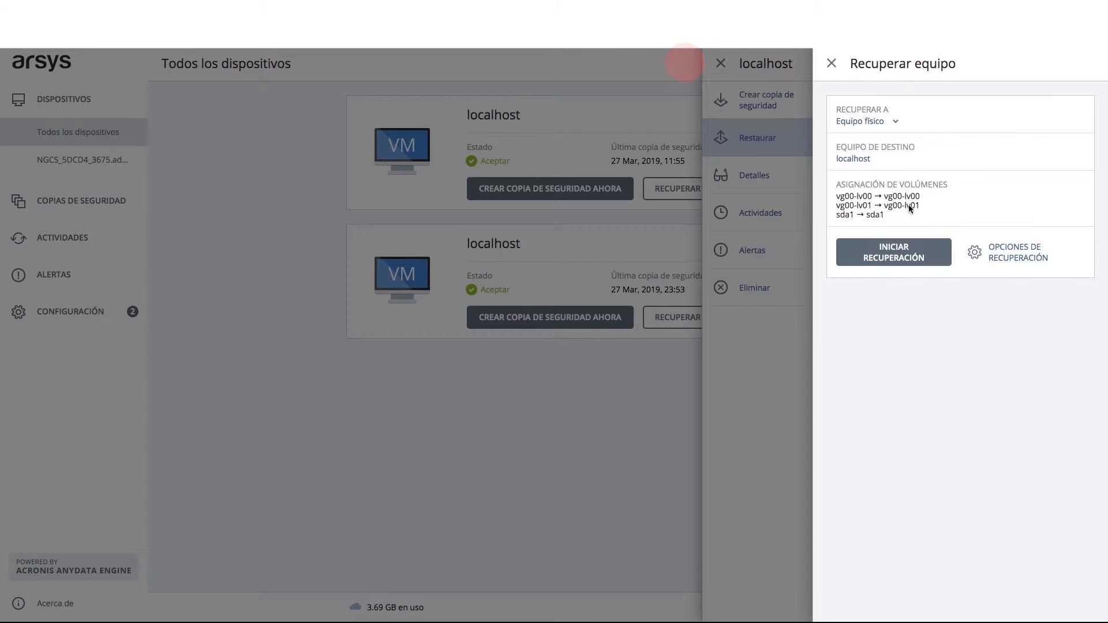
Start the machine recovery and confirm the final check with automatic restart enabled
{"action": "left_click", "coordinate": [902, 250]}
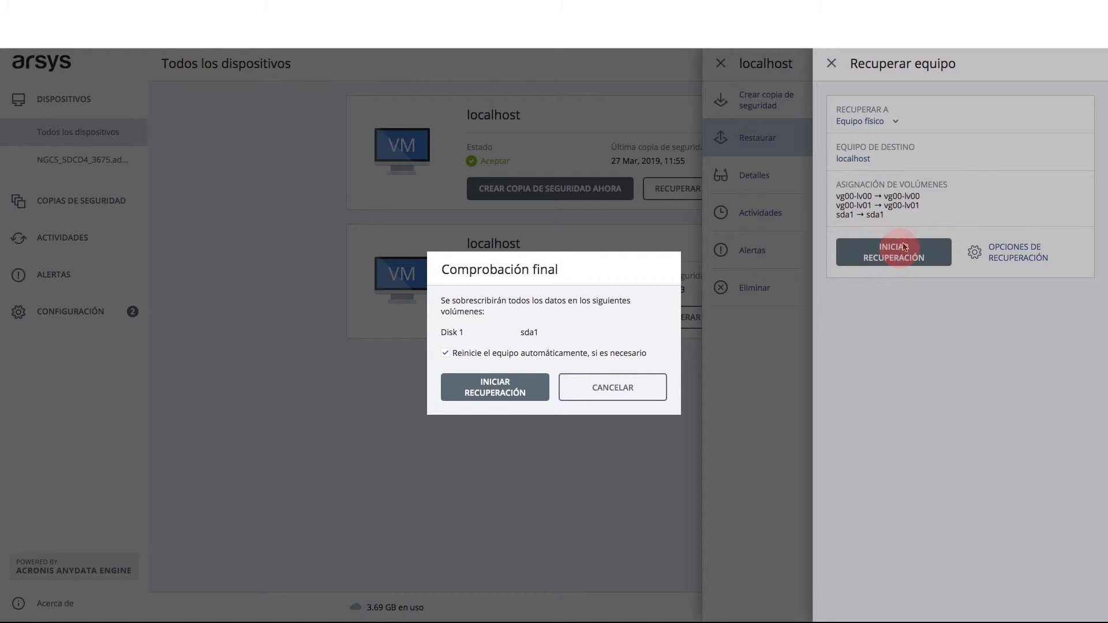
{"action": "left_click", "coordinate": [518, 390]}
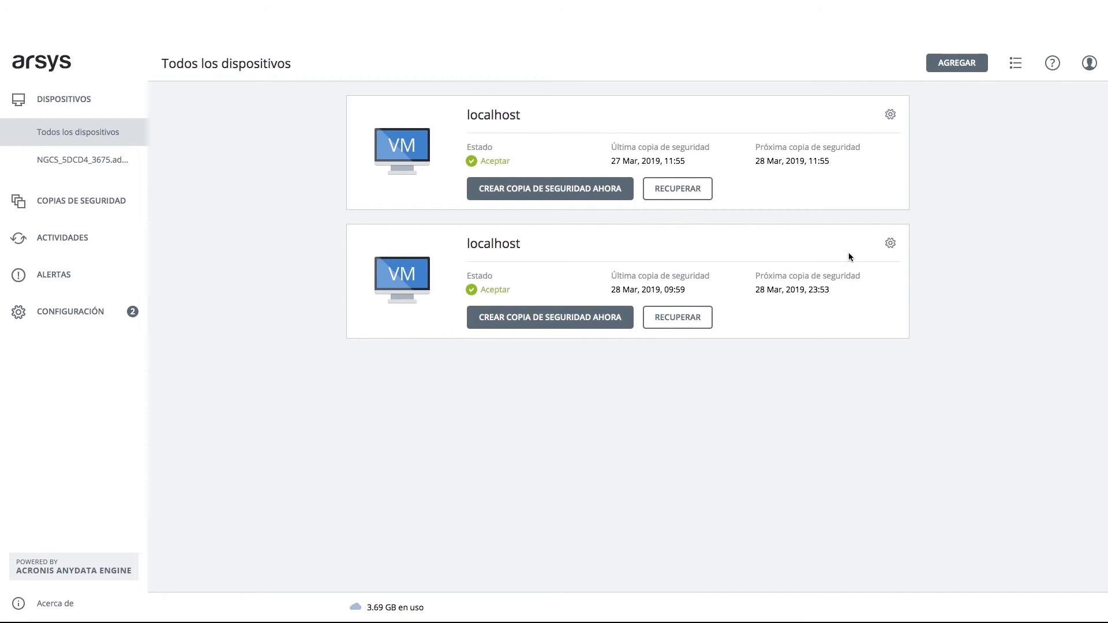
Browse the files and folders in the second localhost's "Ayer, 23:53" backup and open the vg00-lv01 volume
{"action": "left_click", "coordinate": [891, 243]}
{"action": "left_click", "coordinate": [910, 316]}
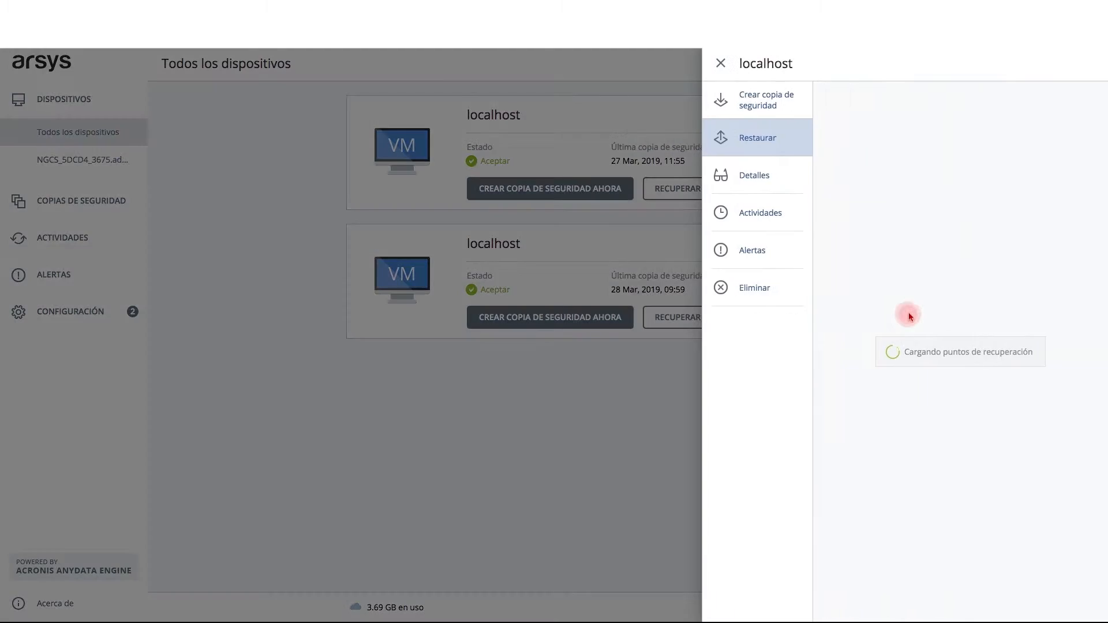
{"action": "left_click", "coordinate": [885, 214]}
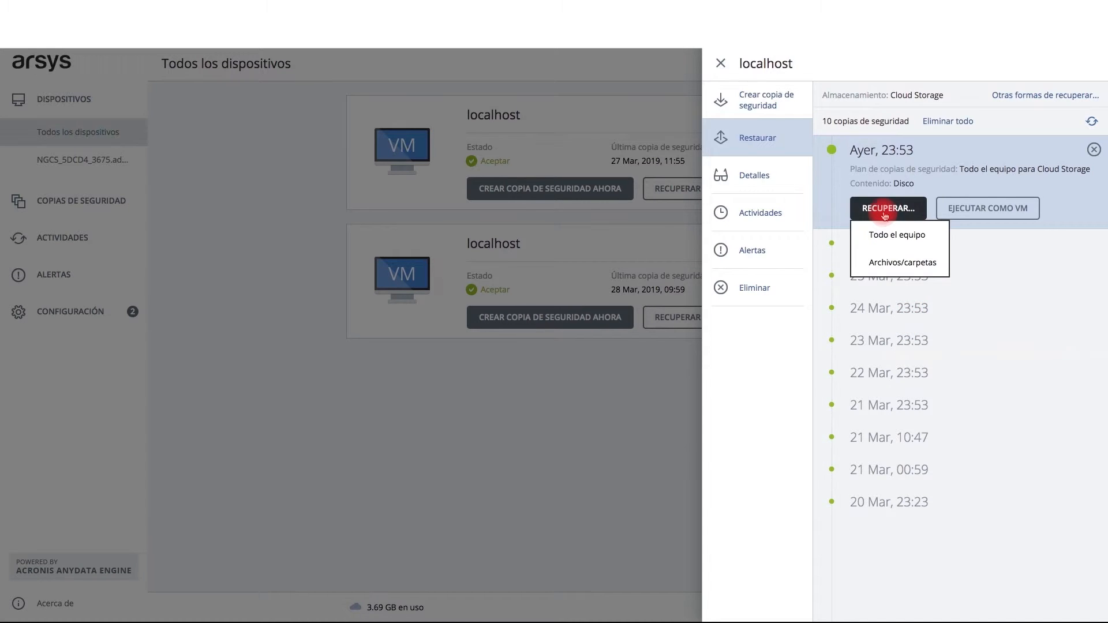
{"action": "left_click", "coordinate": [879, 264]}
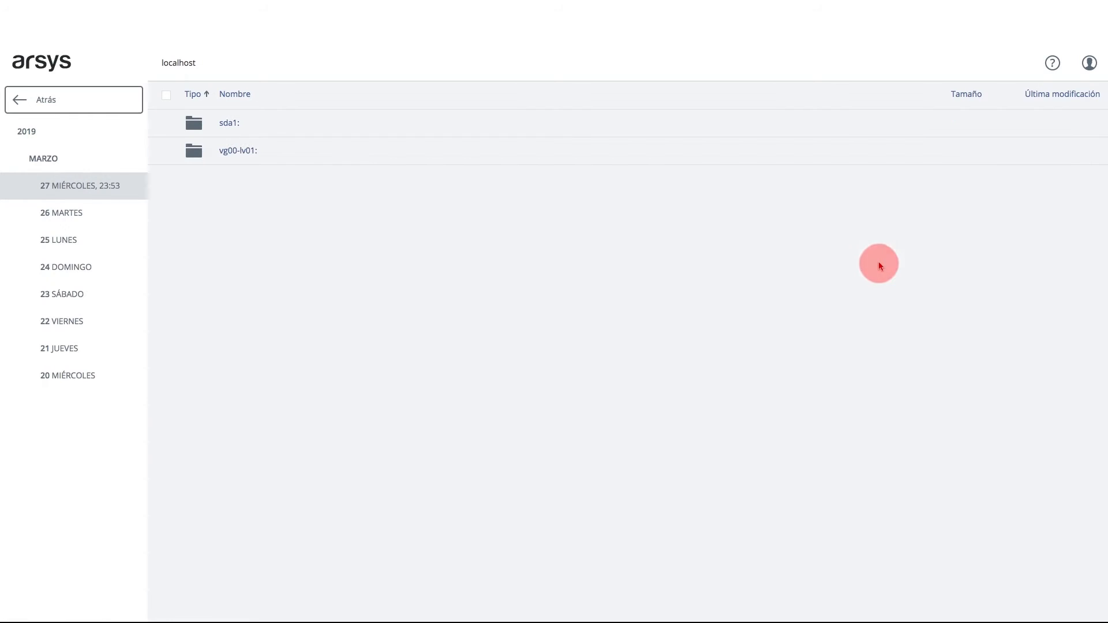
{"action": "left_click", "coordinate": [246, 152]}
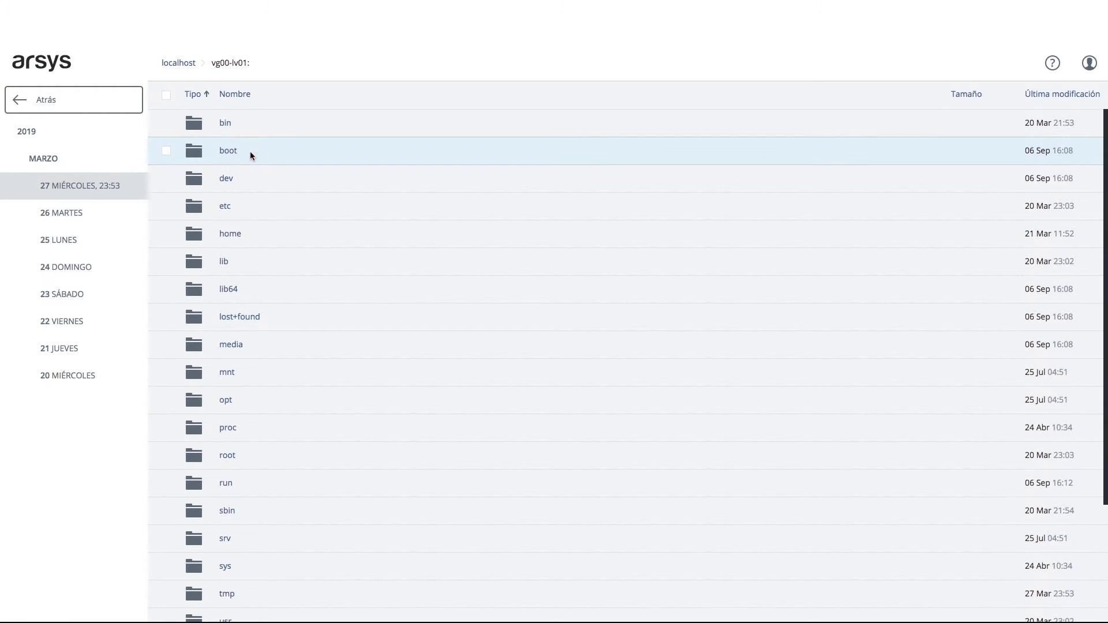
Select the etc, dev and boot folders in the backup and download them
{"action": "left_click", "coordinate": [167, 206]}
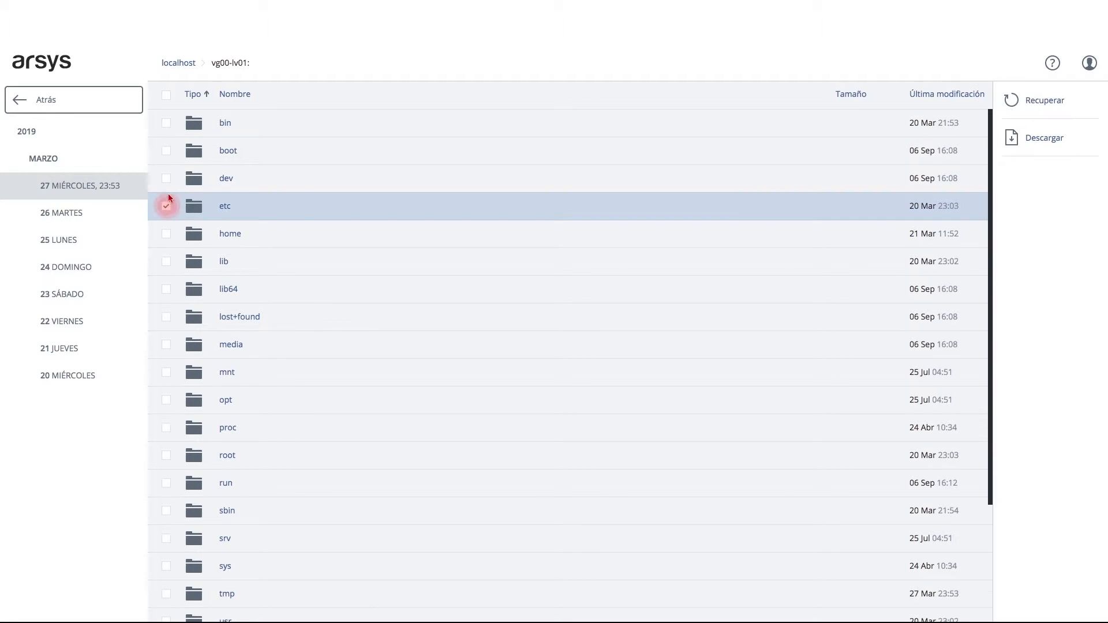
{"action": "left_click", "coordinate": [166, 179]}
{"action": "left_click", "coordinate": [166, 151]}
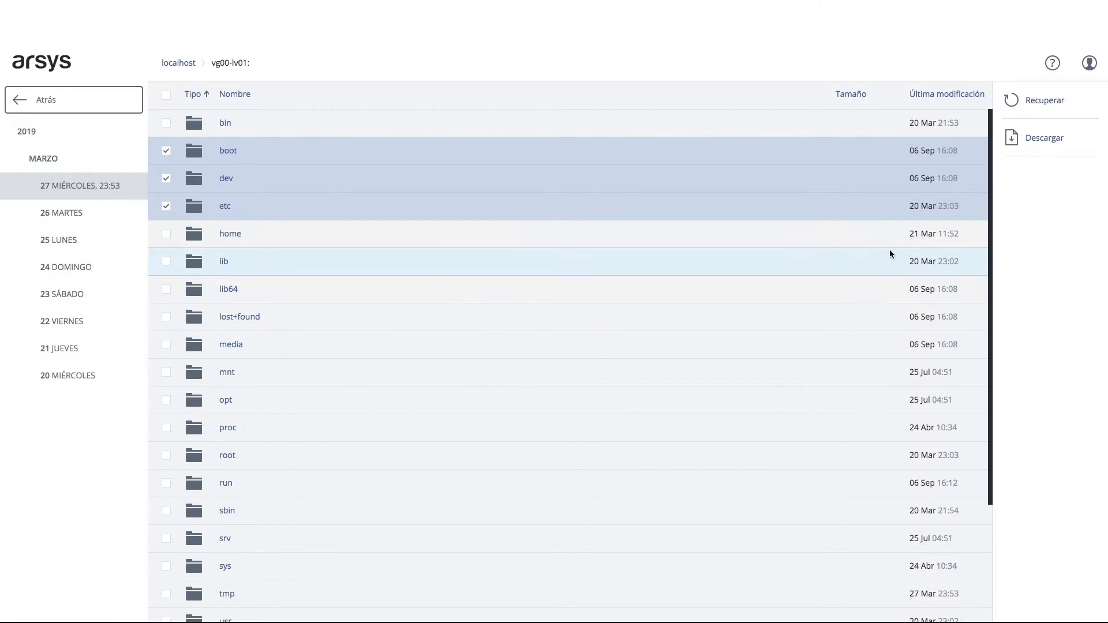
{"action": "left_click", "coordinate": [1022, 149]}
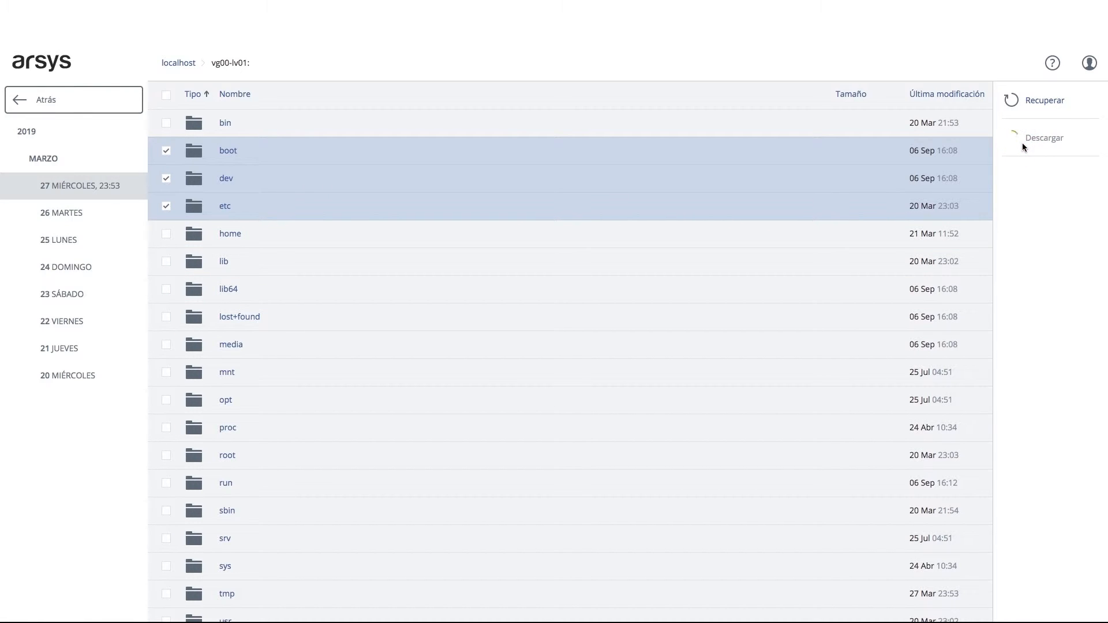
Recover the selected boot, dev and etc folders to the custom local folder /home/, overwriting existing files and allowing automatic restart if necessary
{"action": "left_click", "coordinate": [1042, 102]}
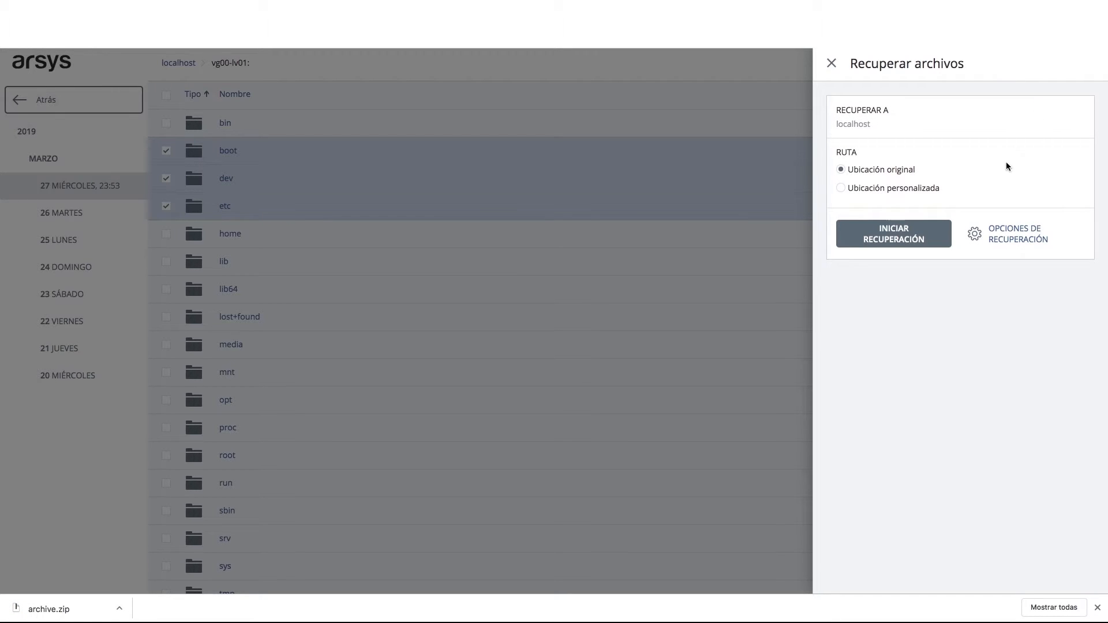
{"action": "left_click", "coordinate": [842, 188]}
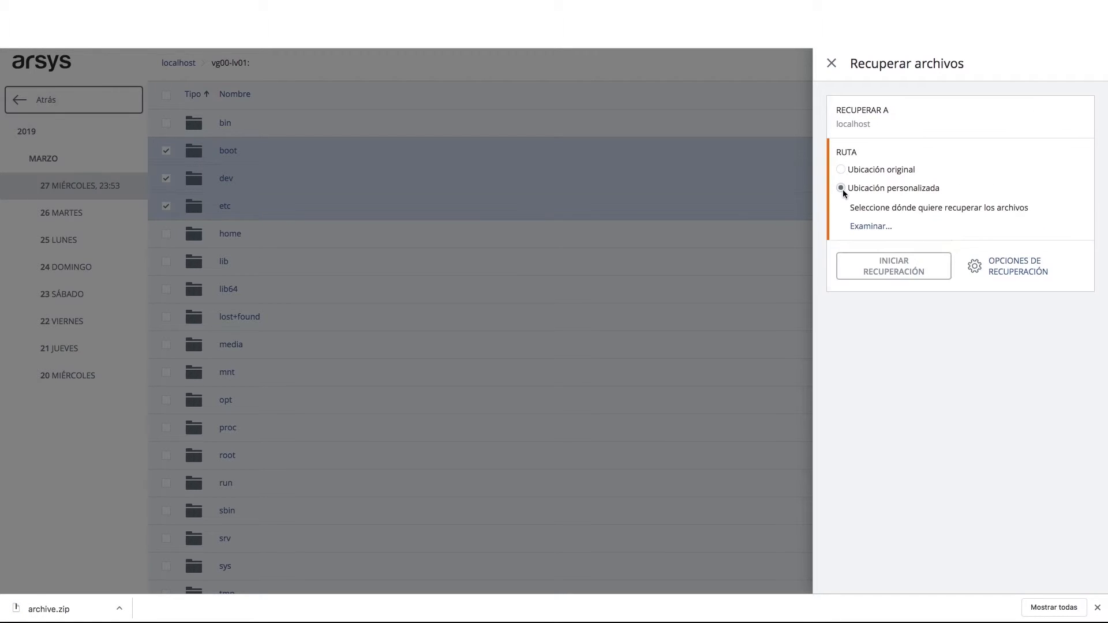
{"action": "left_click", "coordinate": [872, 226]}
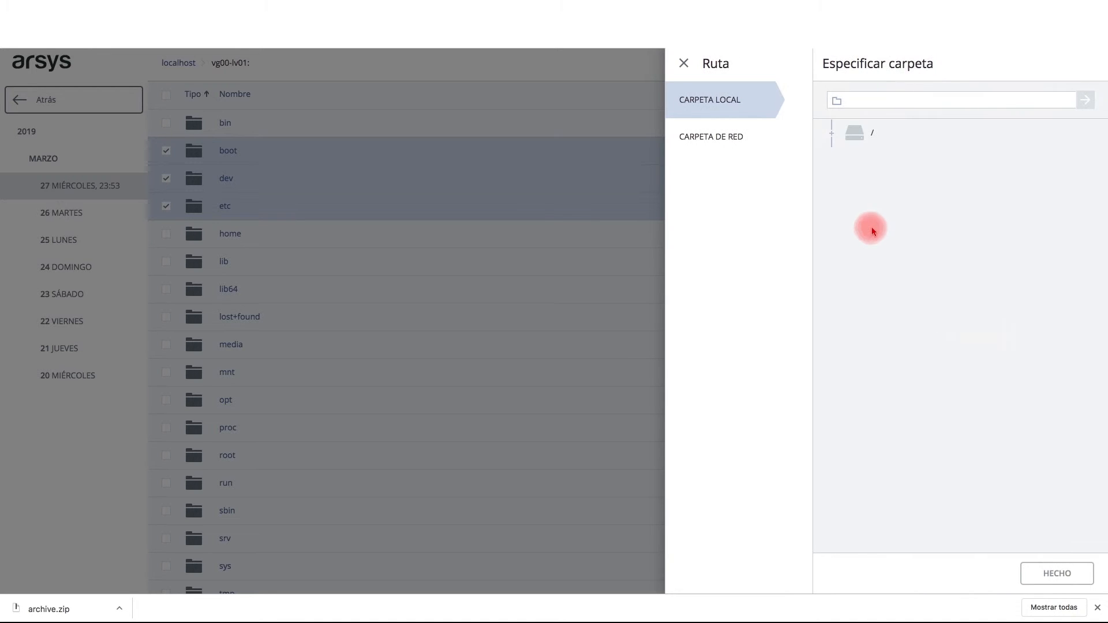
{"action": "left_click", "coordinate": [833, 135]}
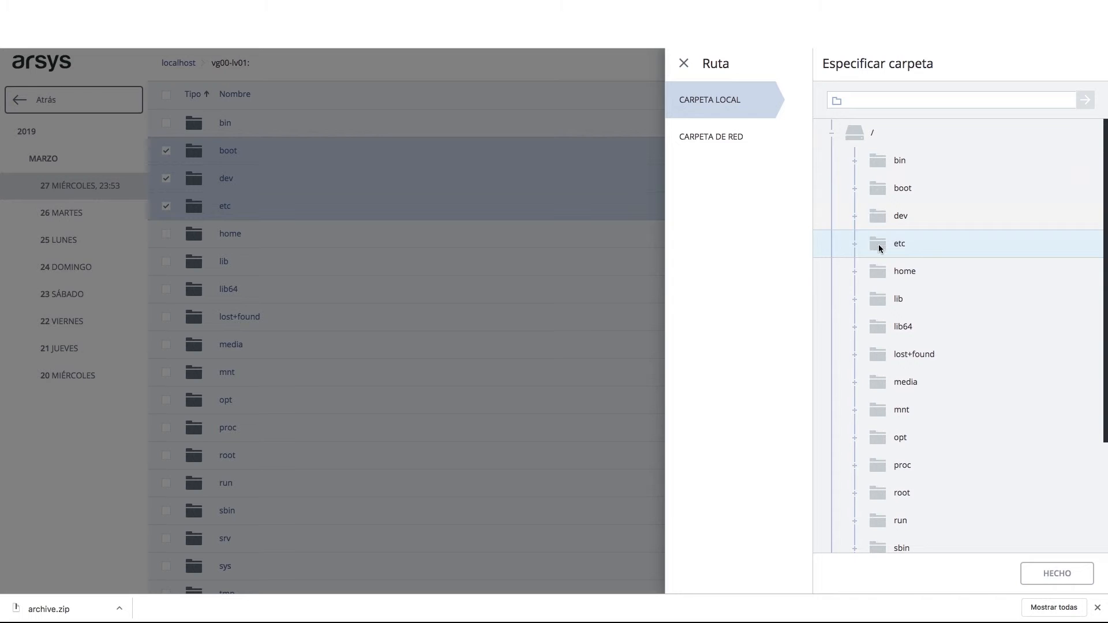
{"action": "left_click", "coordinate": [875, 271]}
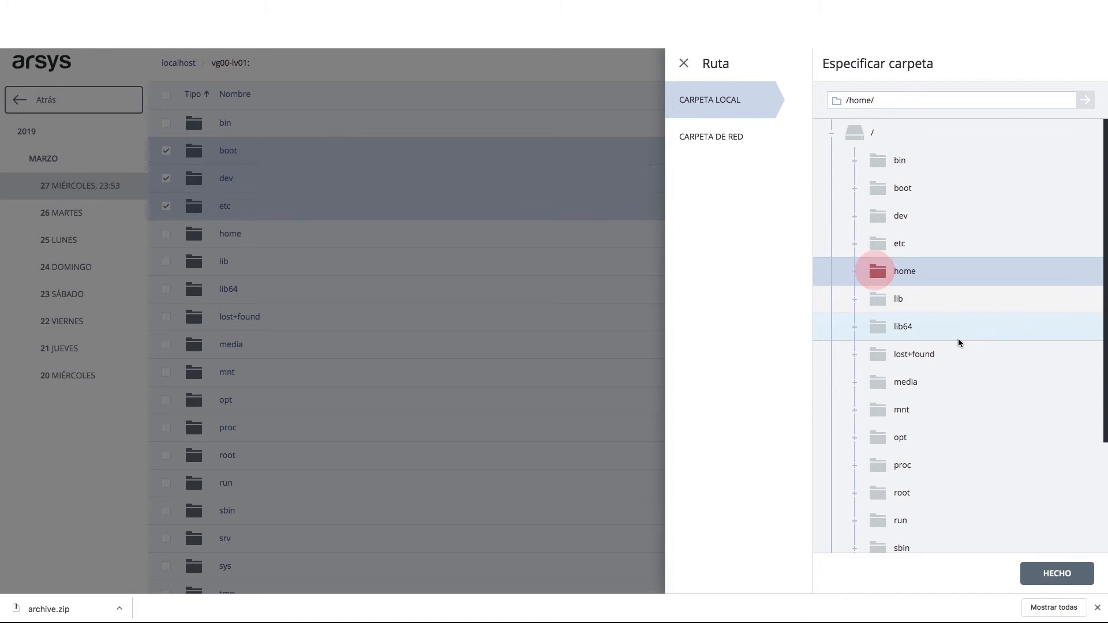
{"action": "left_click", "coordinate": [1037, 580]}
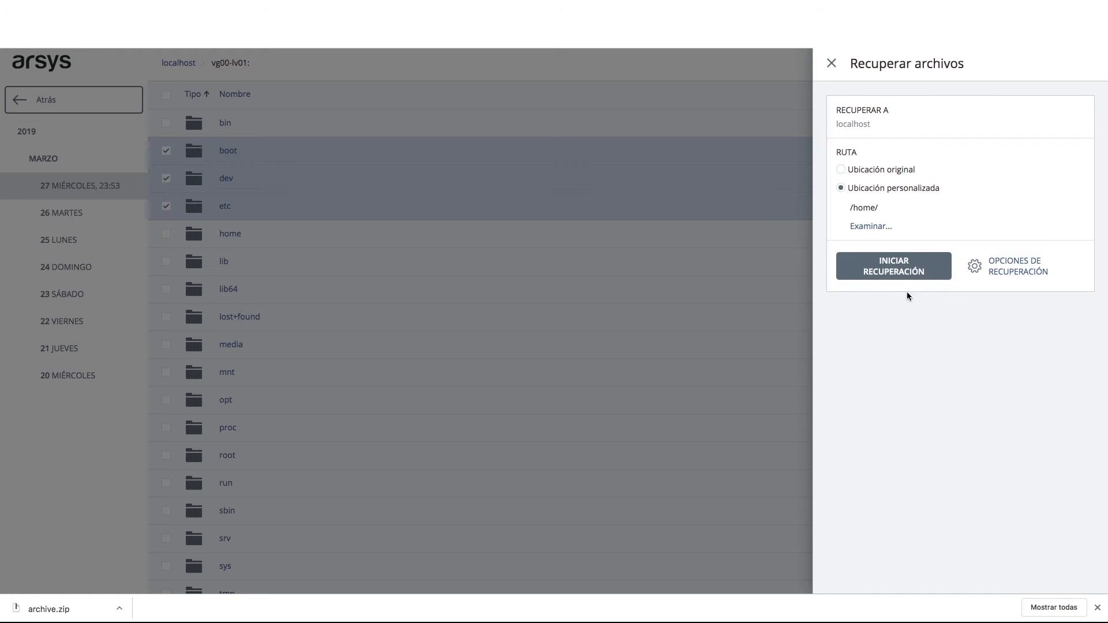
{"action": "left_click", "coordinate": [874, 274]}
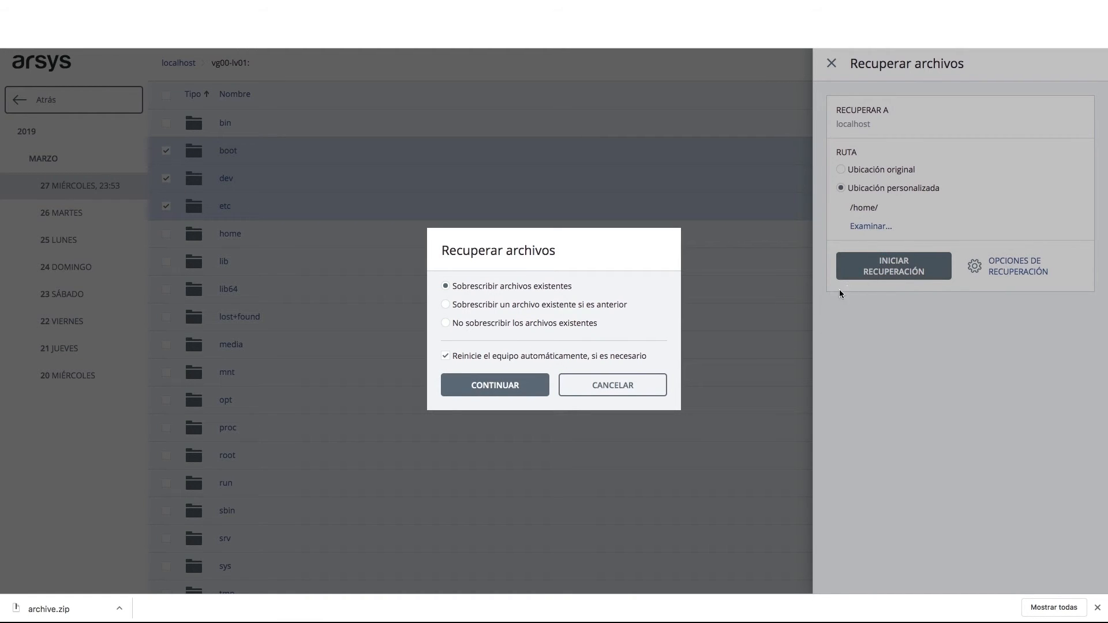
{"action": "left_click", "coordinate": [528, 391]}
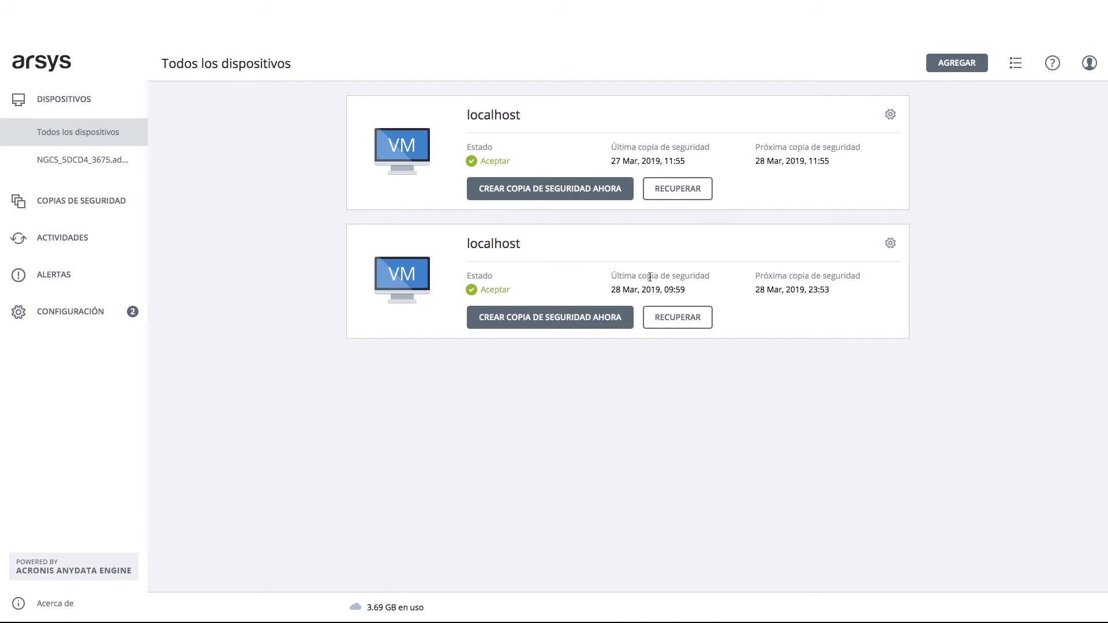
Open the files and folders in the first localhost's "Ayer, 11:55" backup and select the home and etc folders
{"action": "left_click", "coordinate": [886, 116]}
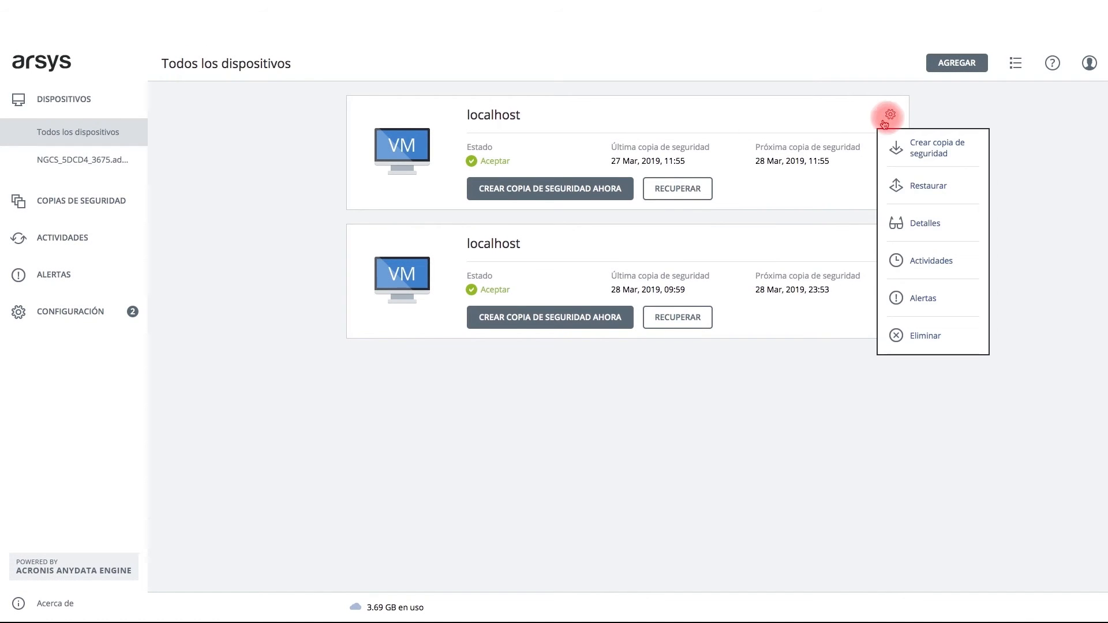
{"action": "left_click", "coordinate": [920, 185]}
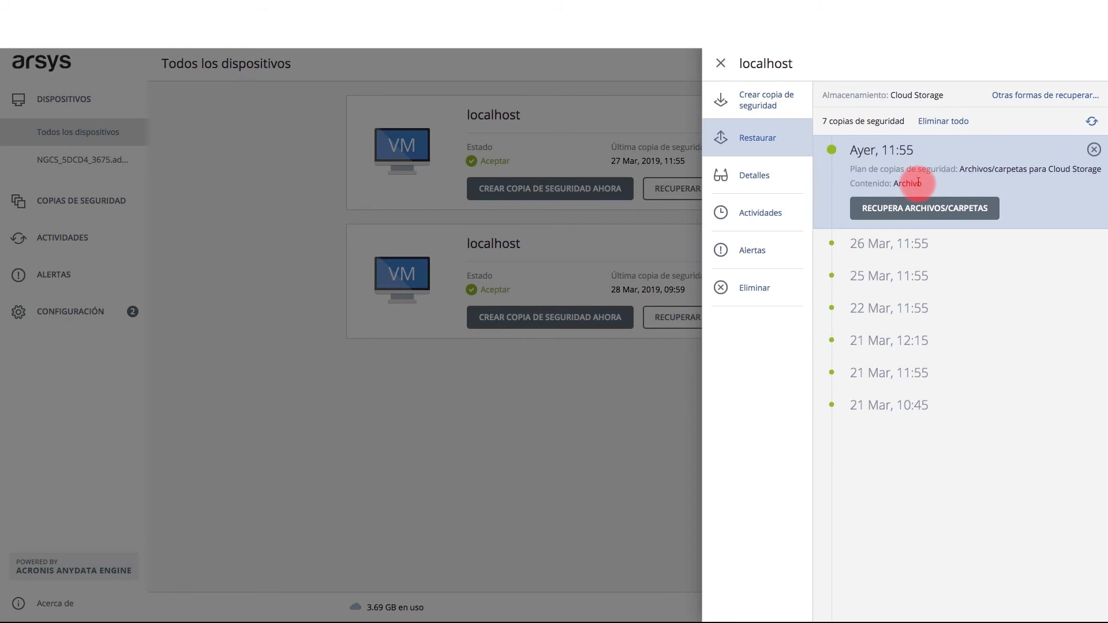
{"action": "left_click", "coordinate": [938, 214]}
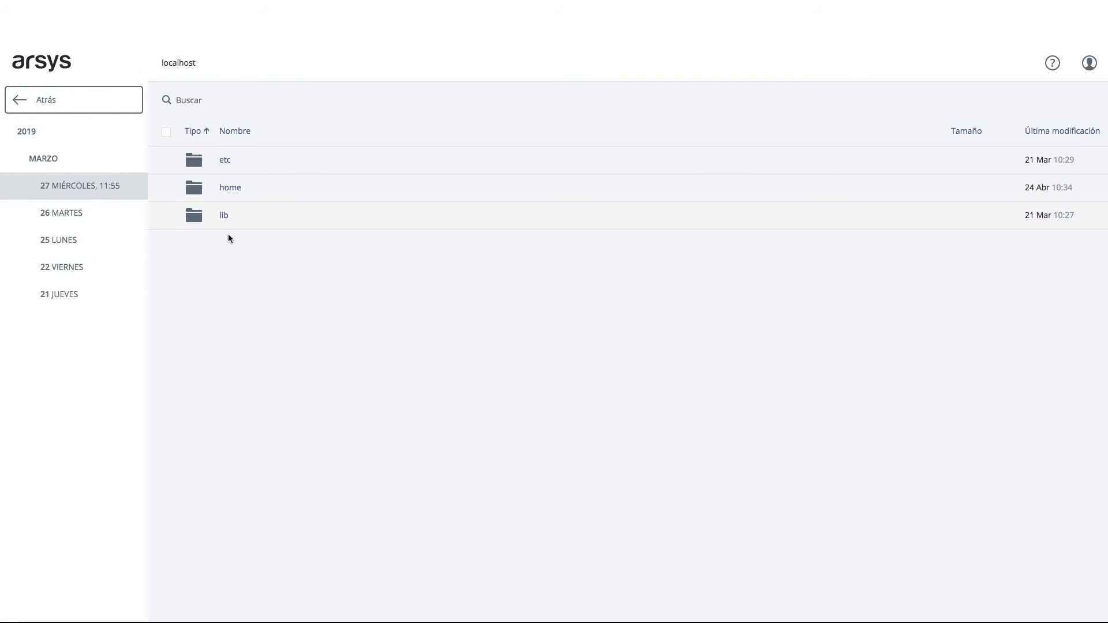
{"action": "left_click", "coordinate": [166, 188]}
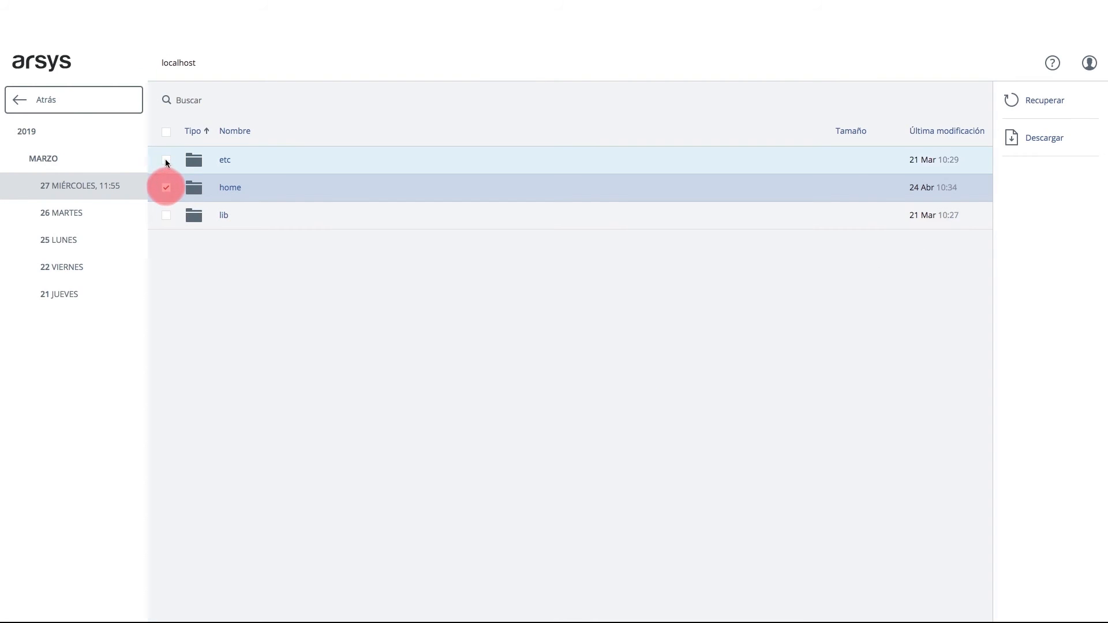
{"action": "left_click", "coordinate": [165, 161]}
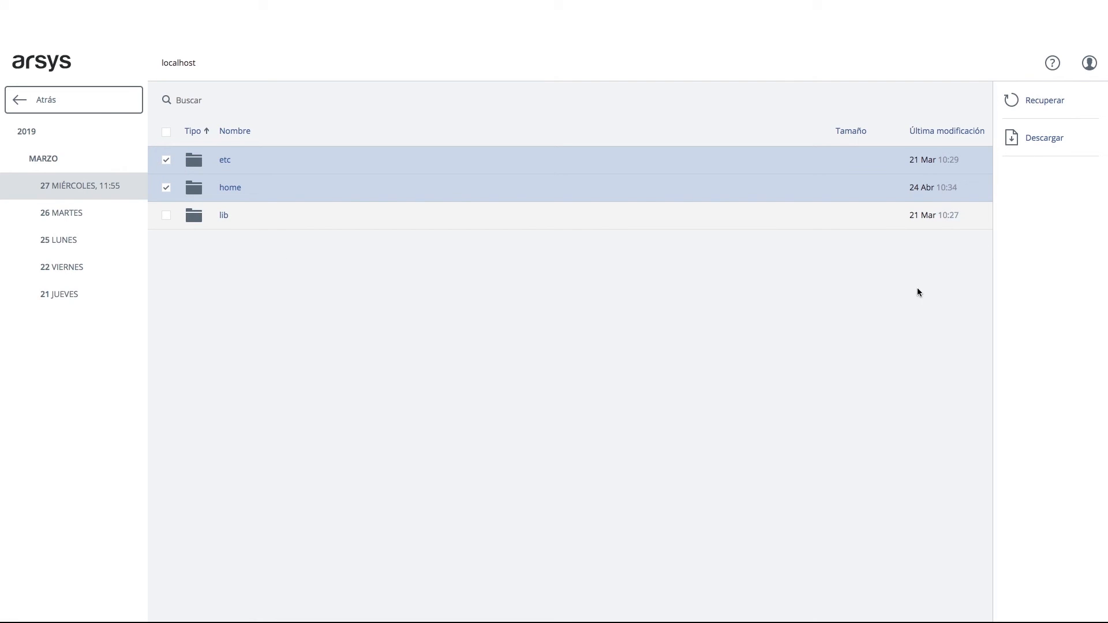